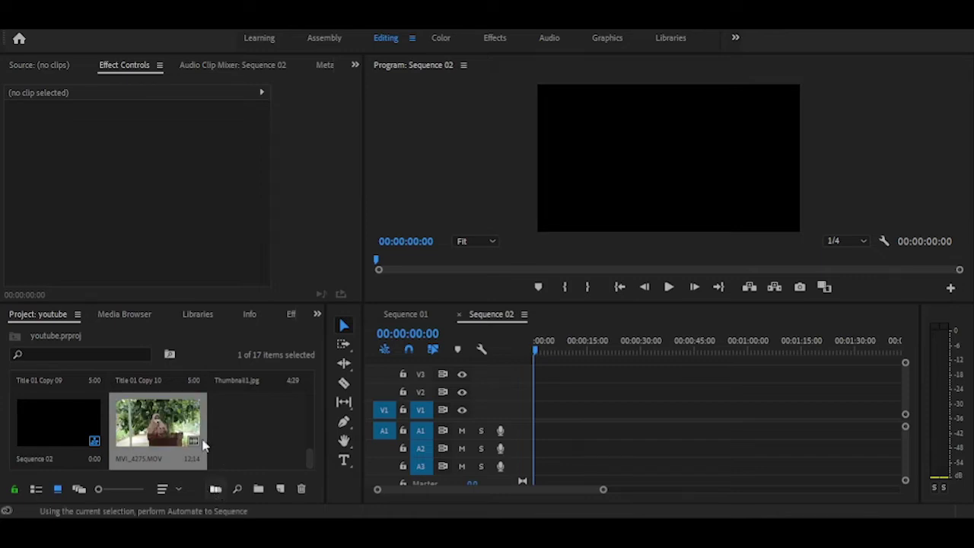
Place MVI_4275.MOV at the start of Sequence 02 on V1 and A1, preview its opening, and return to the start
left_click_drag(191, 439, 541, 394)
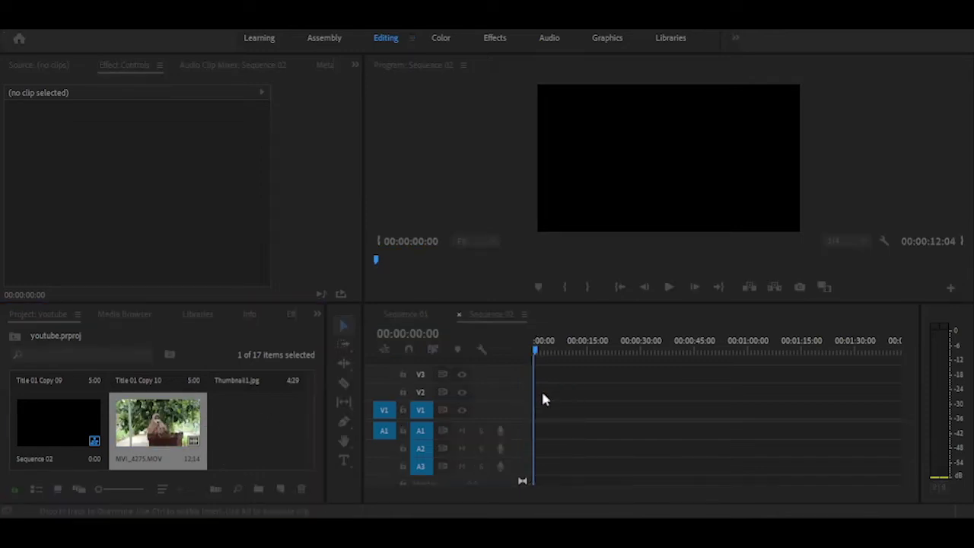
left_click(585, 297)
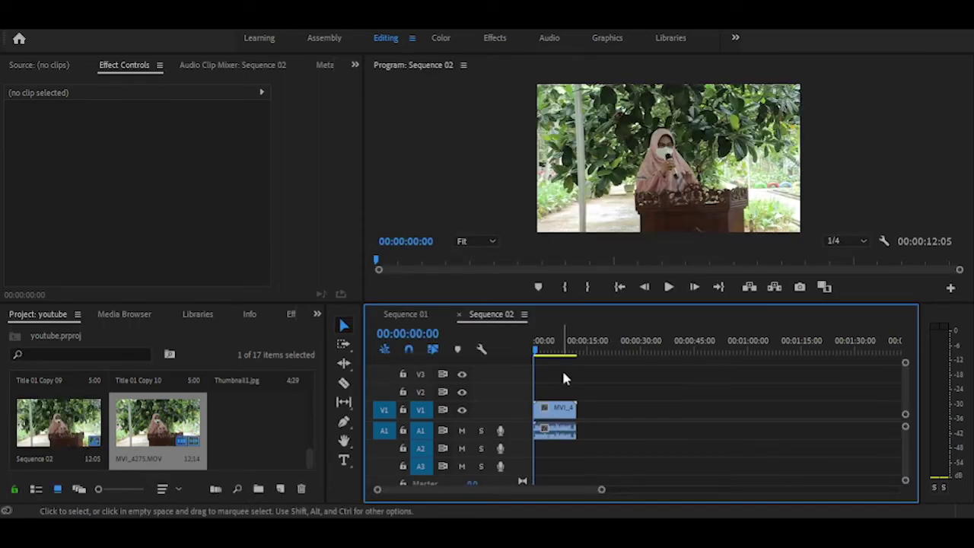
key("space")
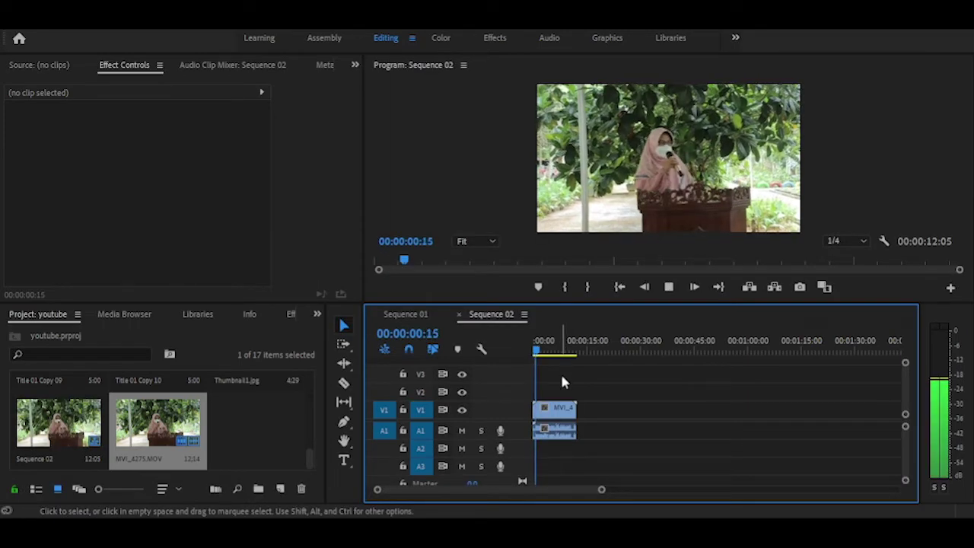
key("space")
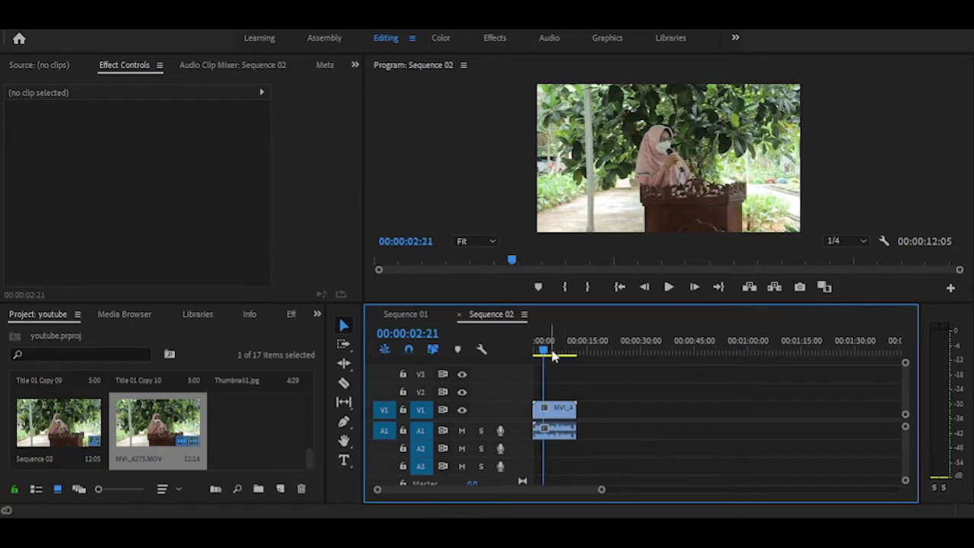
left_click_drag(543, 352, 532, 354)
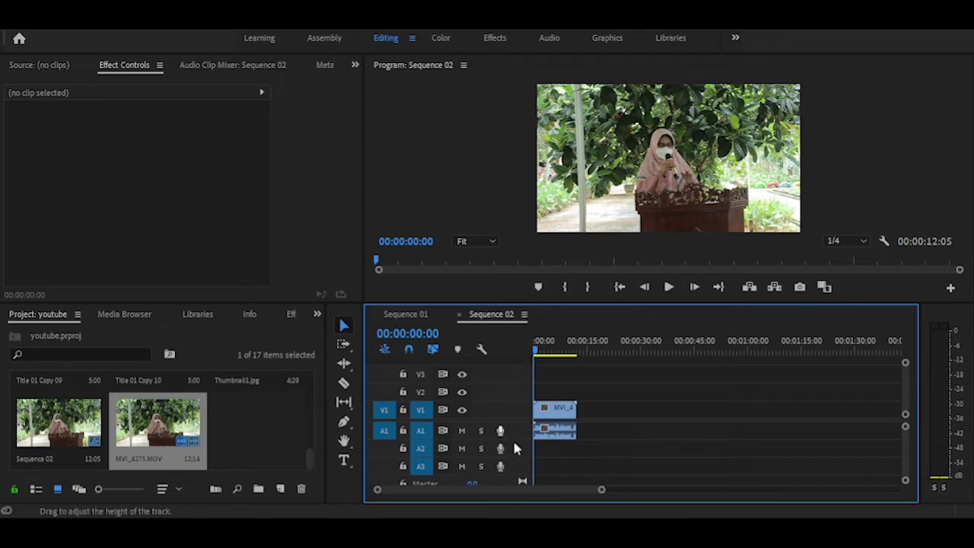
Enlarge the Audio 1 track and add volume keyframes to the clip at 00:00:01:10 and 00:00:03:01
left_click(561, 417)
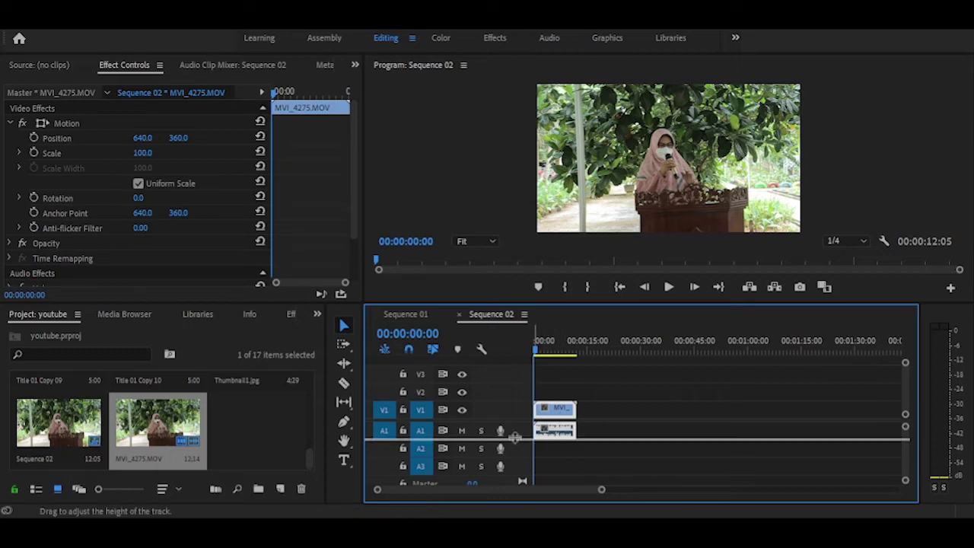
left_click_drag(515, 455, 513, 478)
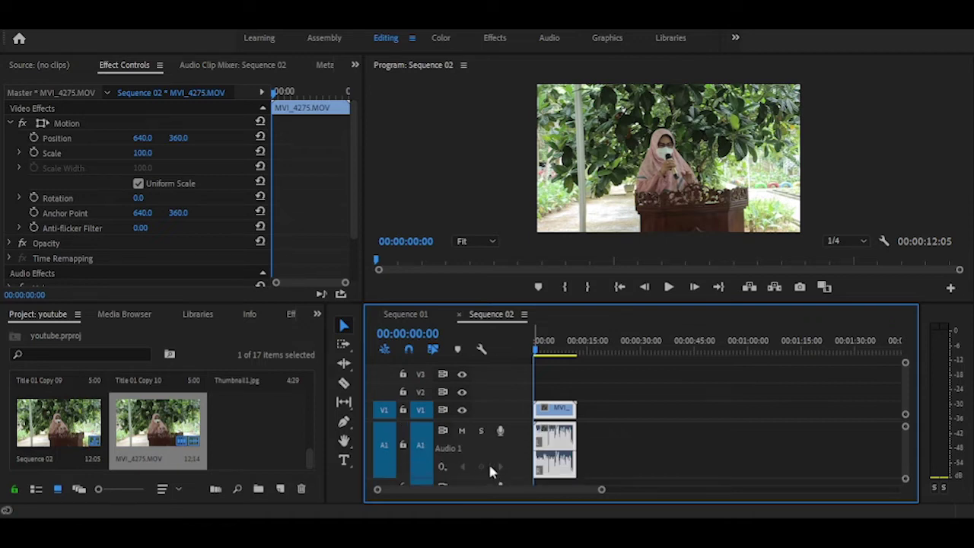
key("space")
key("space")
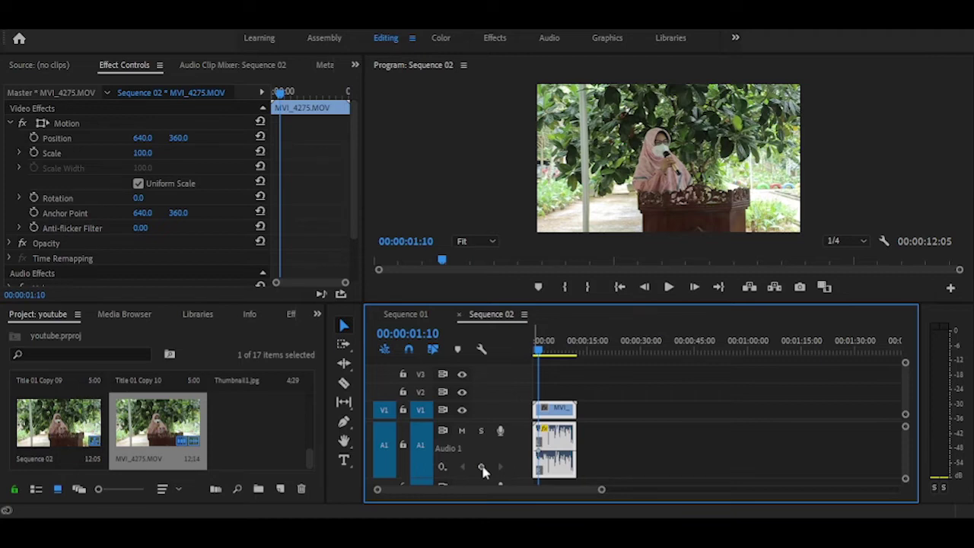
key("space")
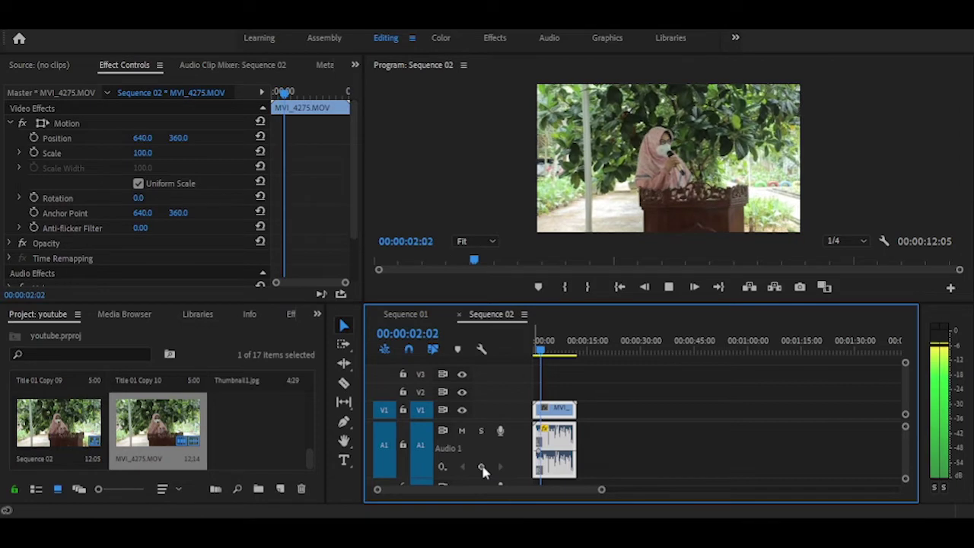
key("space")
left_click(482, 467)
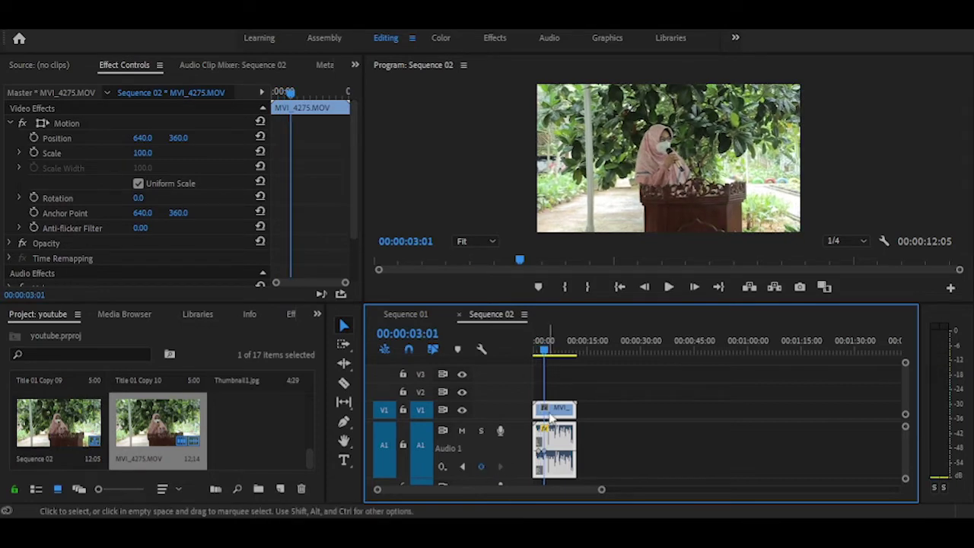
Shape a fade-in by lowering the first volume keyframe at the clip's start and moving the second to about 4 seconds
left_click(563, 369)
key("backslash")
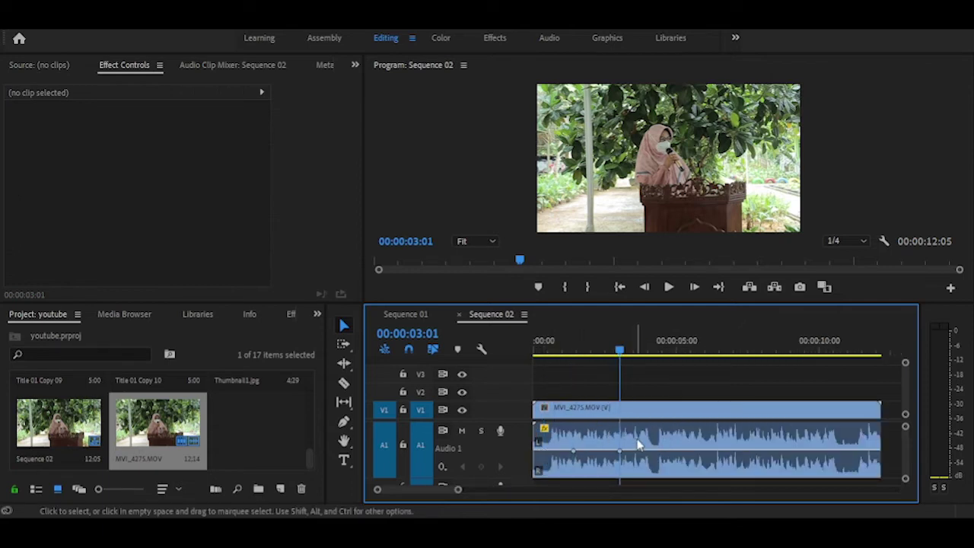
left_click(574, 455)
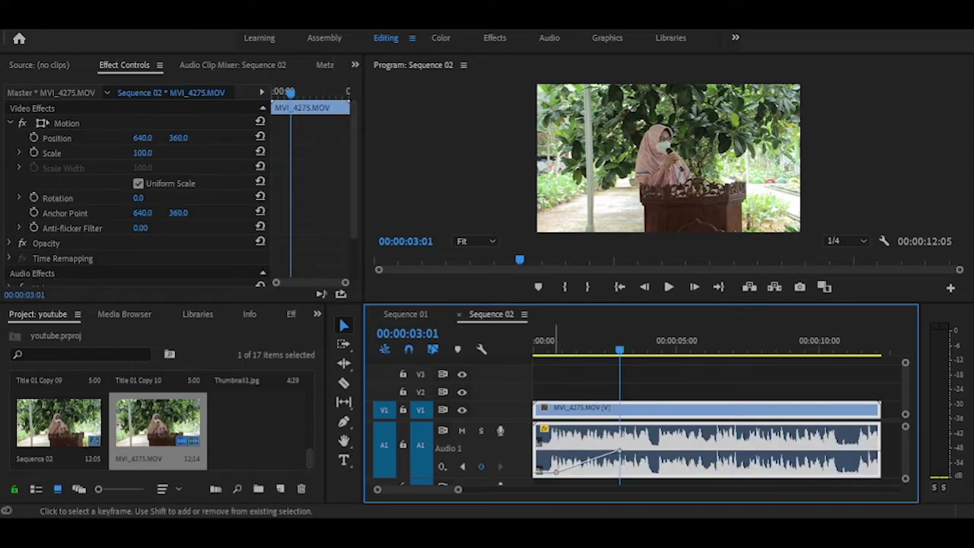
left_click_drag(539, 453, 538, 471)
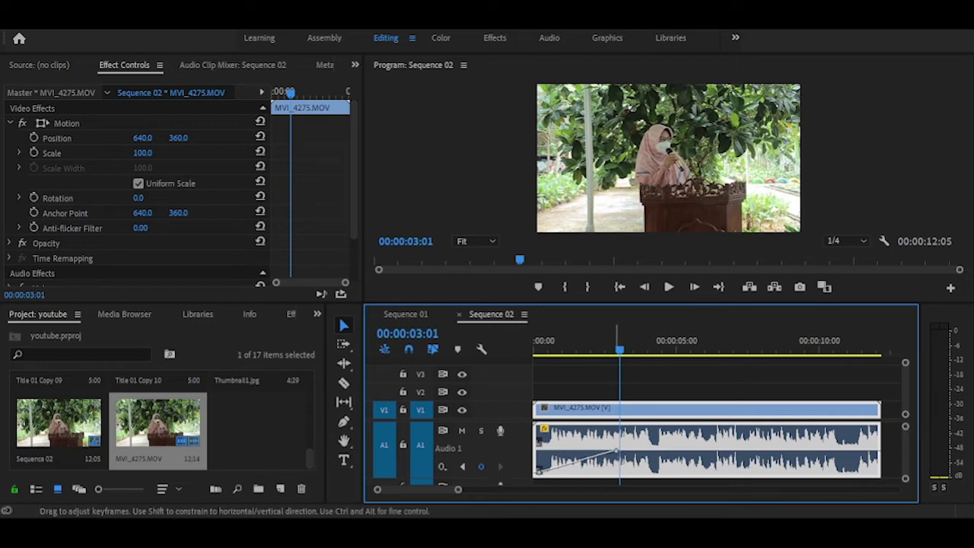
left_click_drag(621, 452, 656, 451)
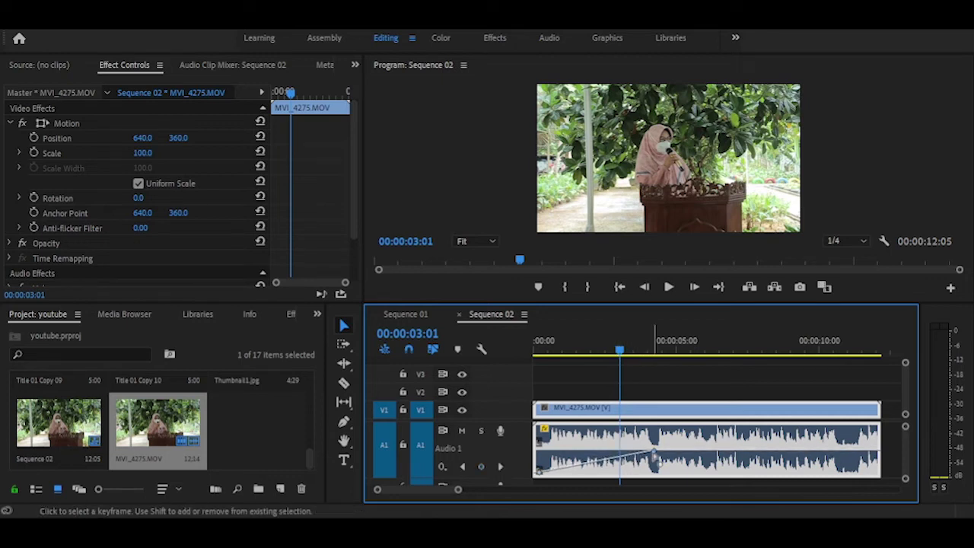
Create a fade-out with volume keyframes at 00:00:08:13 and 00:00:09:10, moving the last one down to the clip's end
key("minus")
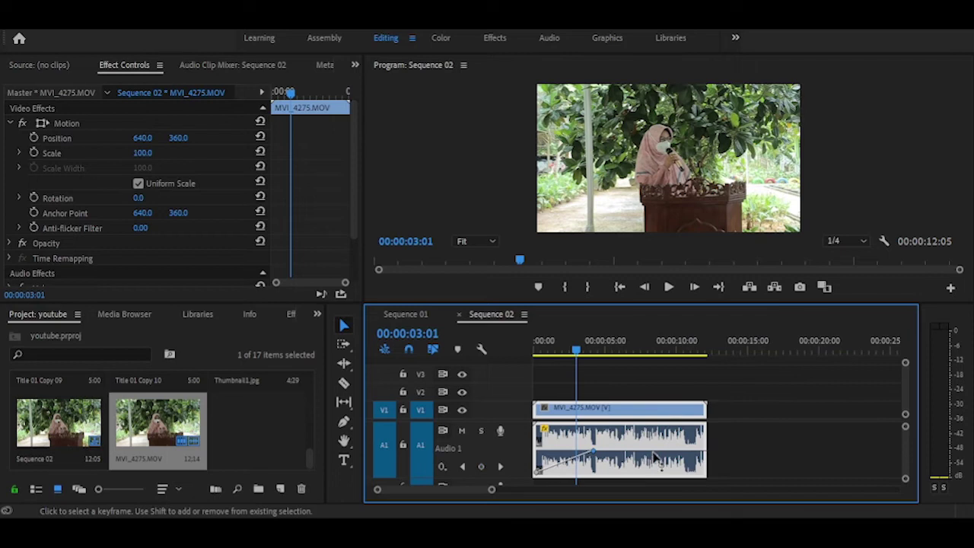
left_click(655, 342)
key("Left")
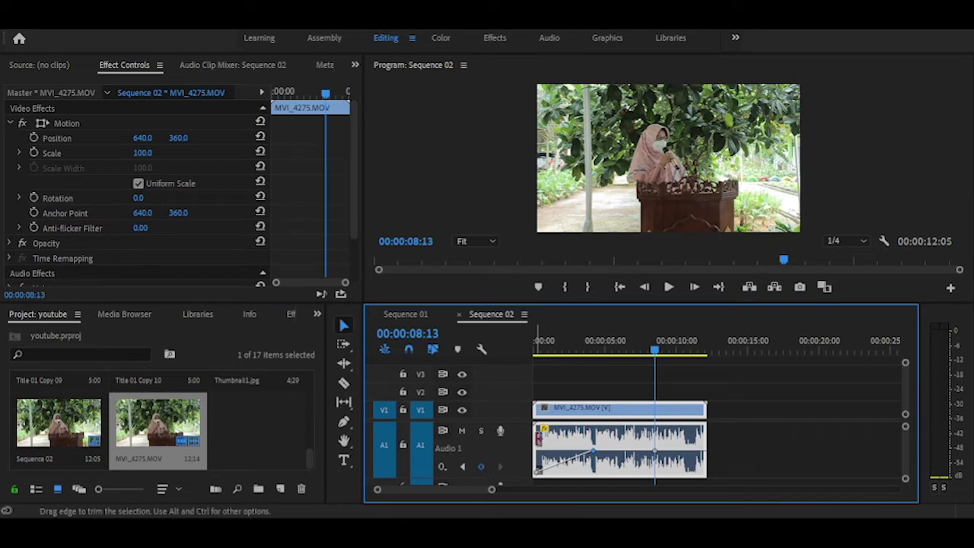
left_click_drag(655, 351, 668, 369)
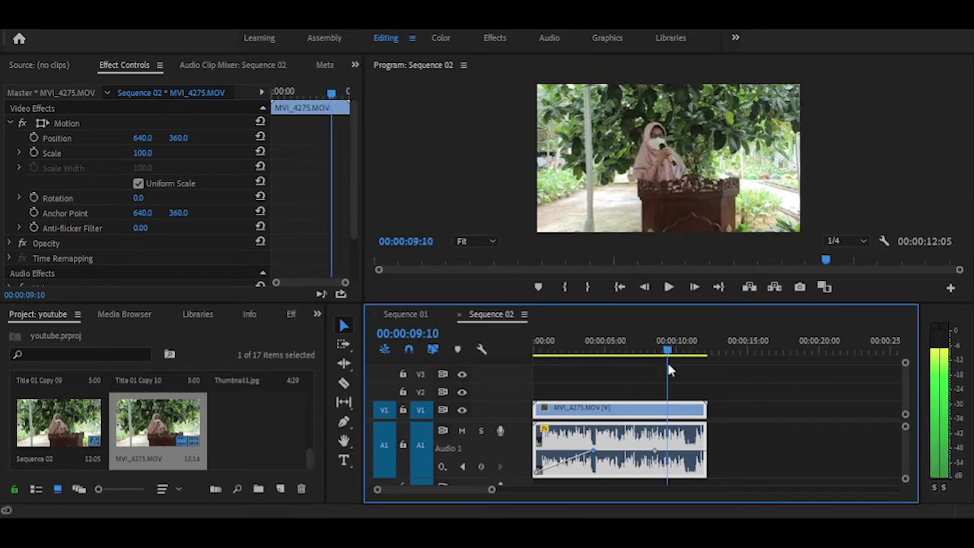
left_click(481, 466)
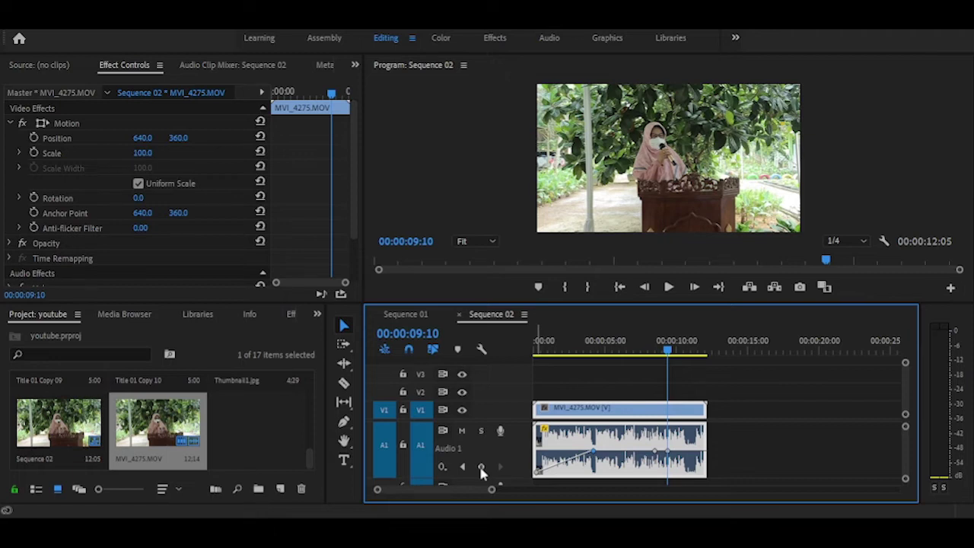
left_click(481, 466)
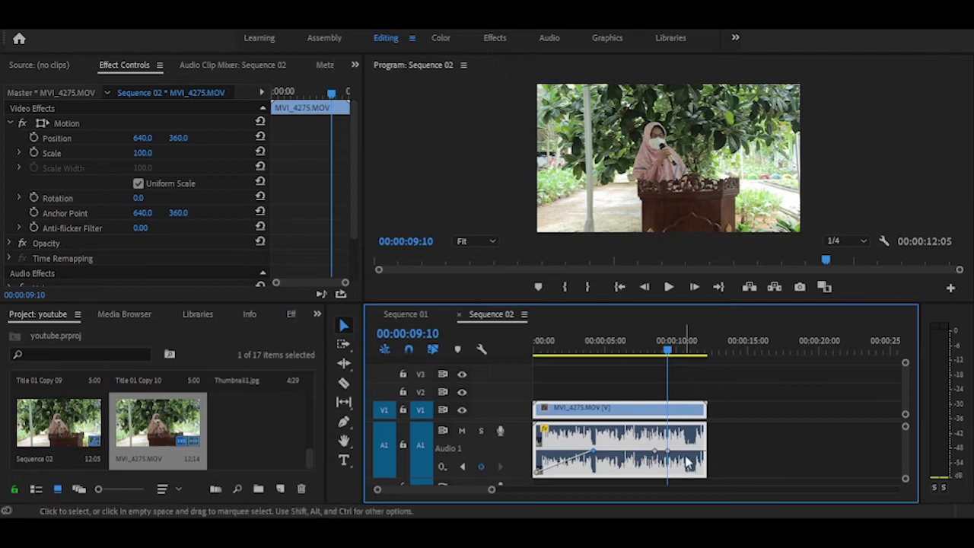
key("equal")
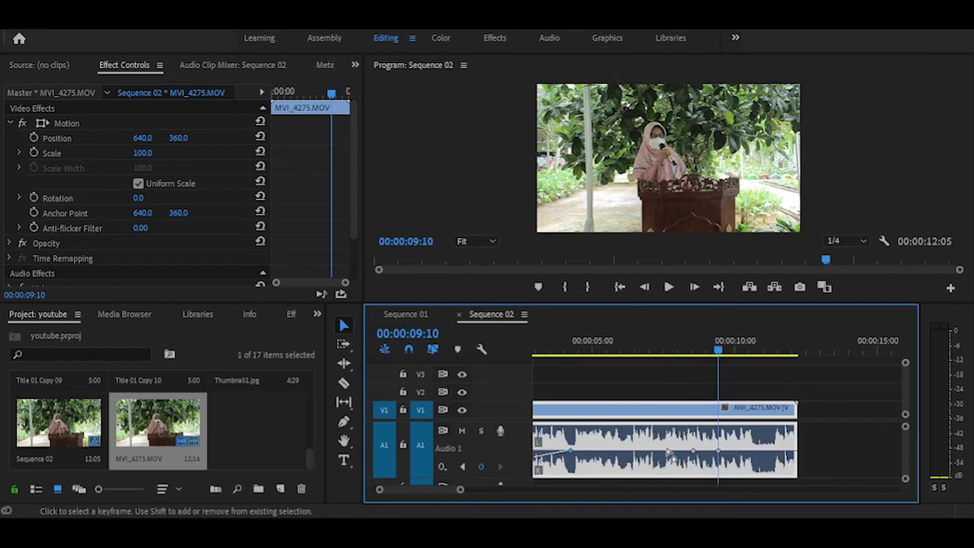
left_click_drag(720, 453, 792, 472)
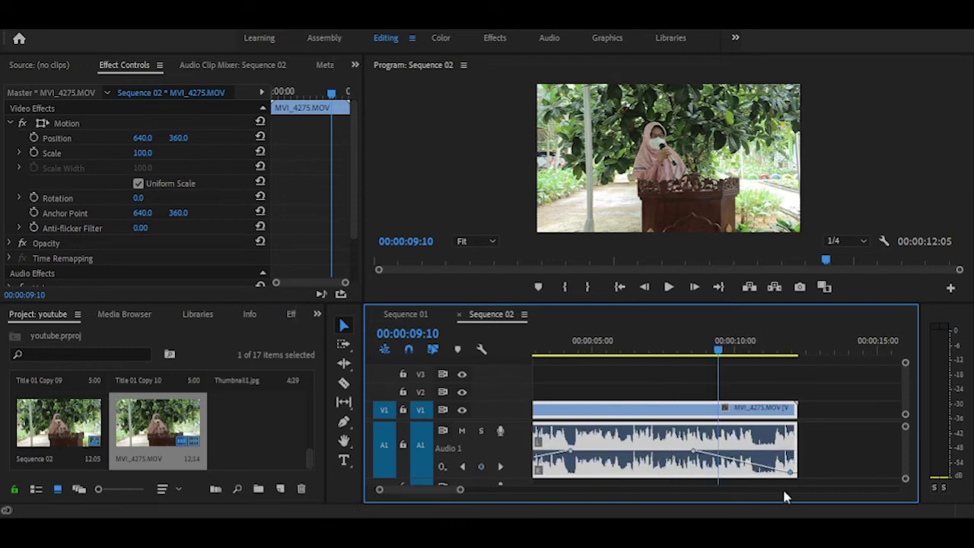
Play Sequence 02 from the start to check the audio fade-in and fade-out
key("minus")
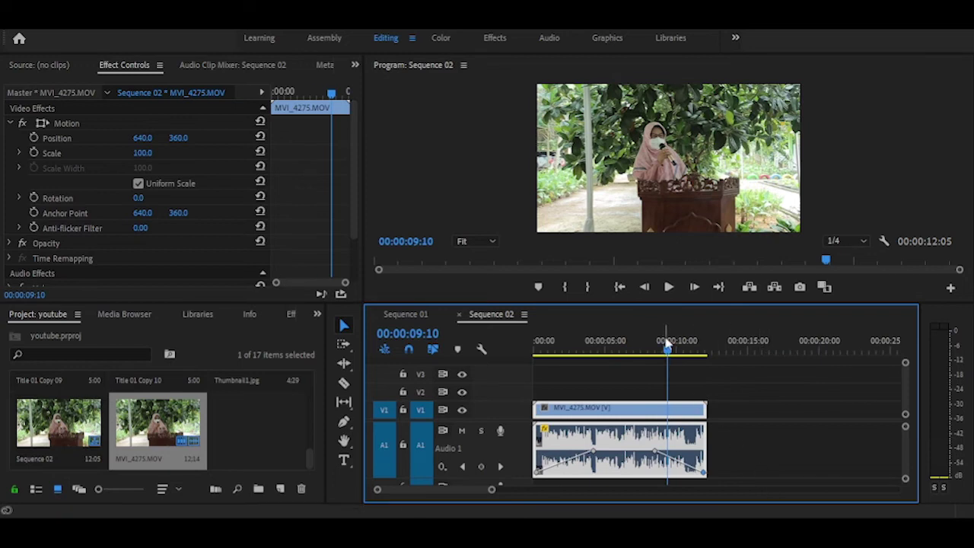
left_click_drag(659, 356, 535, 351)
left_click(567, 373)
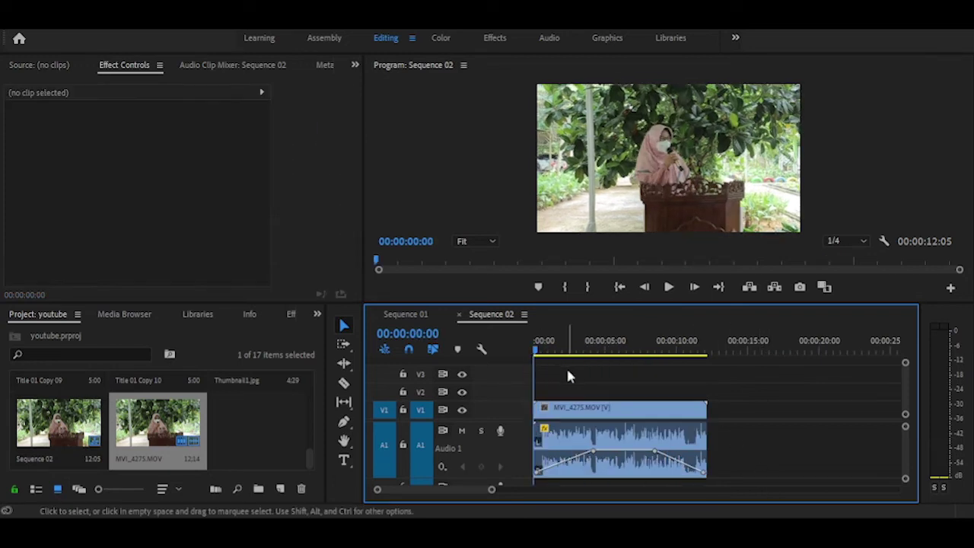
key("space")
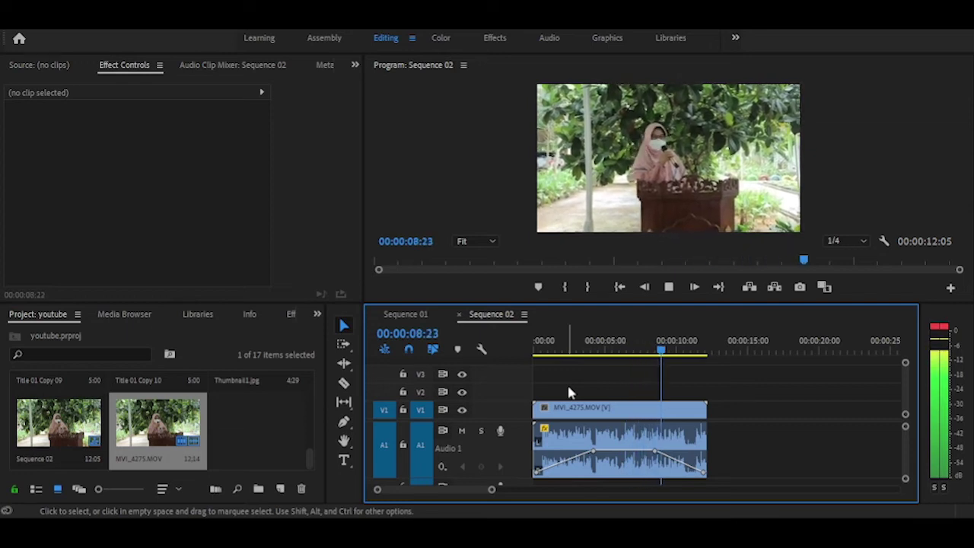
Curve both fades by adding slightly raised volume keyframes at 00:00:01:16 in the fade-in and about 00:00:10:10 in the fade-out
key("=")
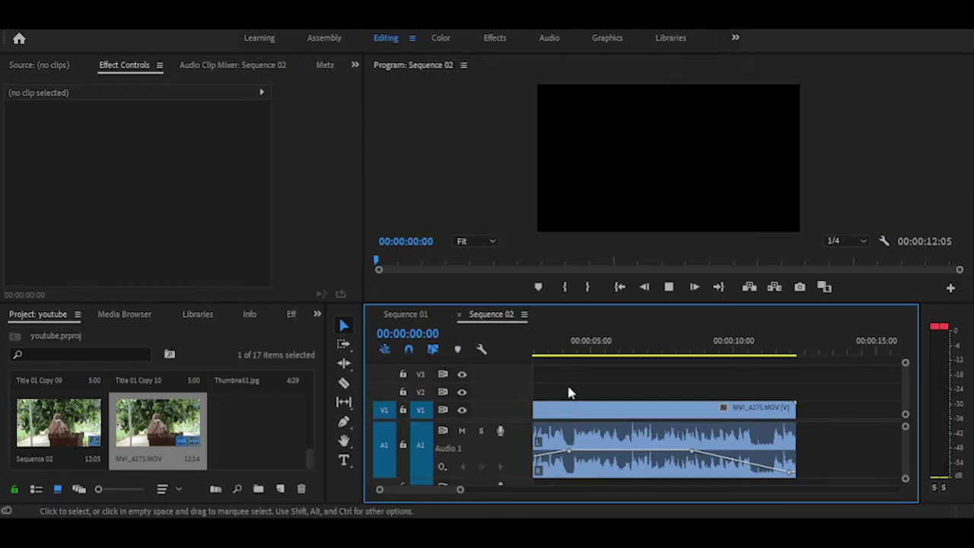
key("equal")
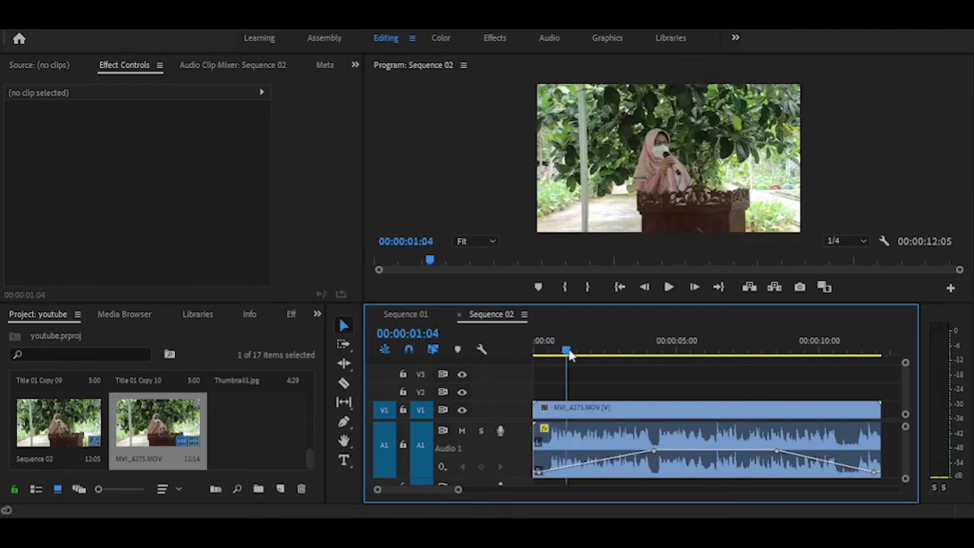
left_click(618, 462)
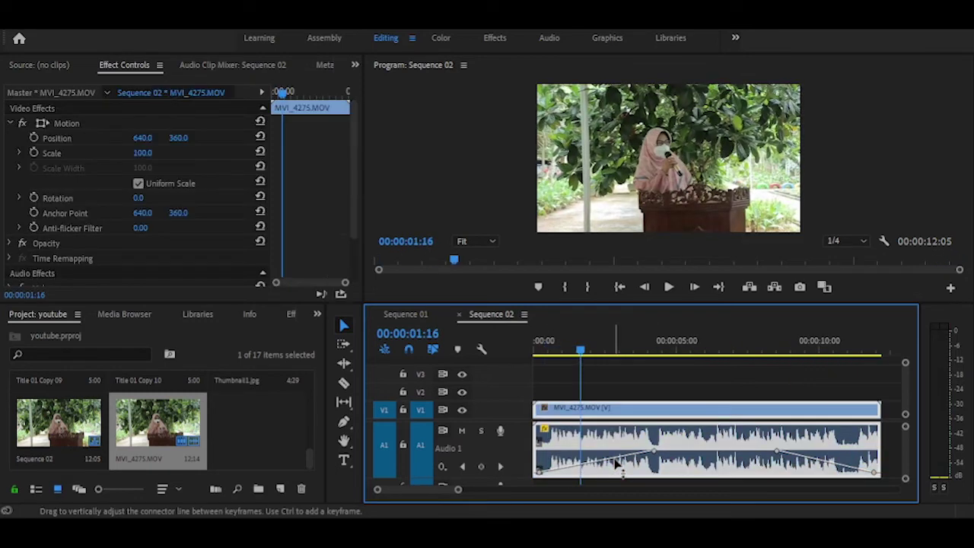
left_click(481, 466)
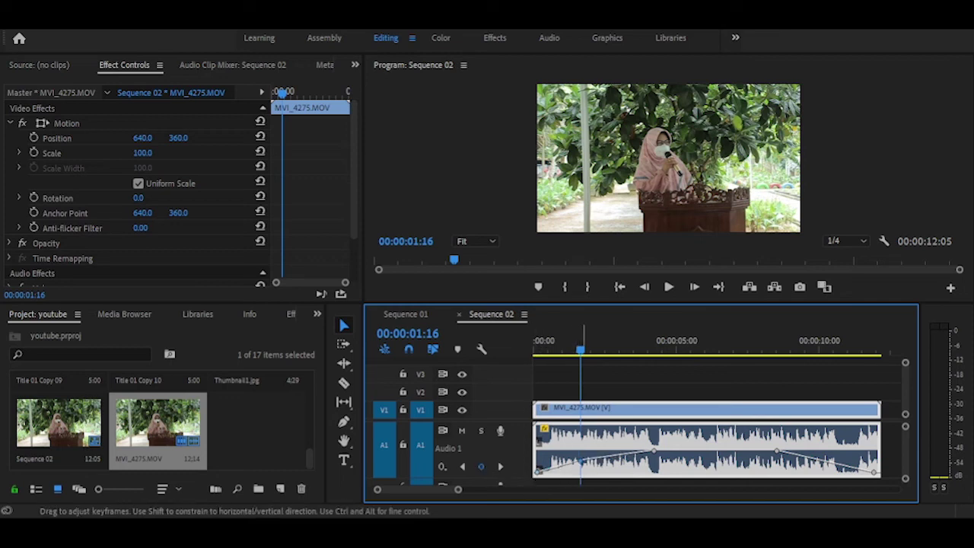
left_click_drag(580, 460, 580, 456)
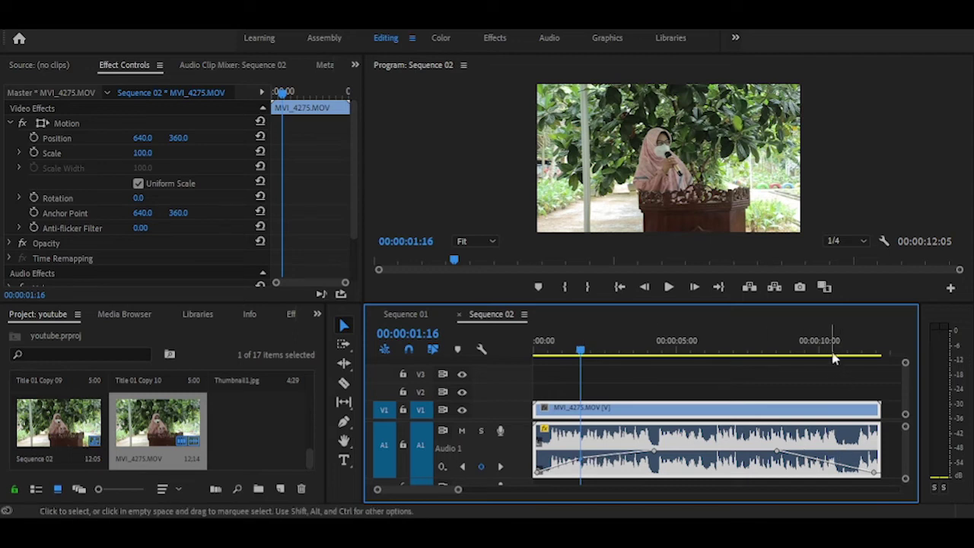
left_click(831, 356)
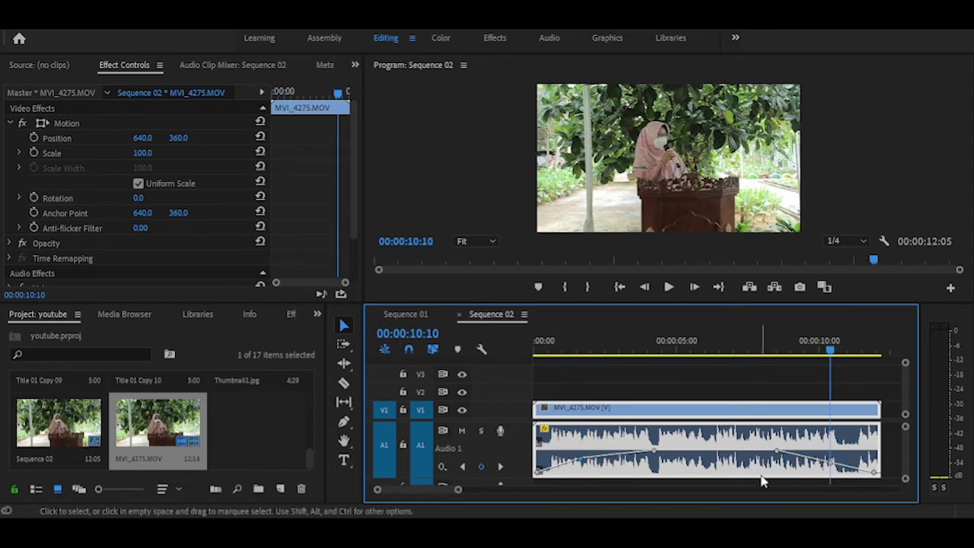
left_click(833, 461, "ctrl")
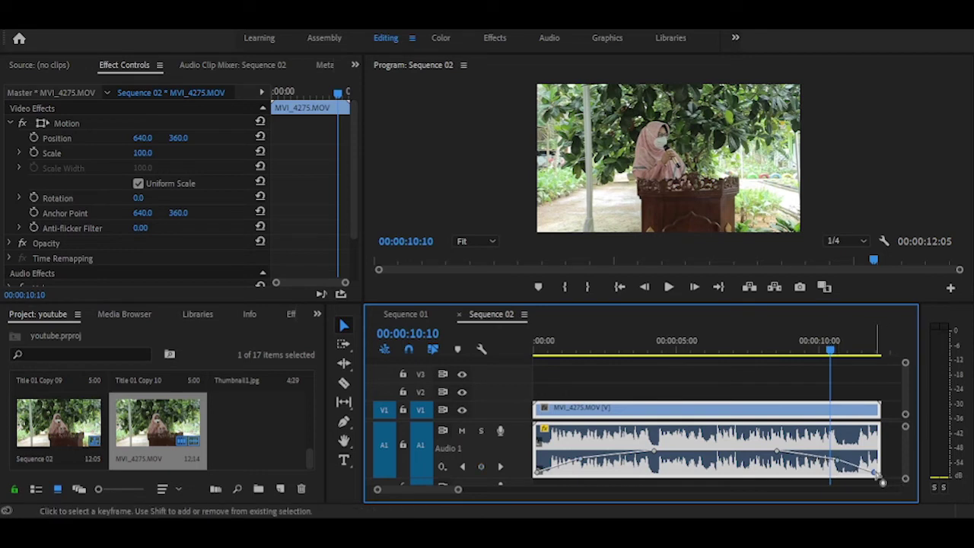
Play the sequence from the beginning to the end to check the curved audio fades
left_click_drag(829, 356, 521, 357)
left_click(562, 372)
key("space")
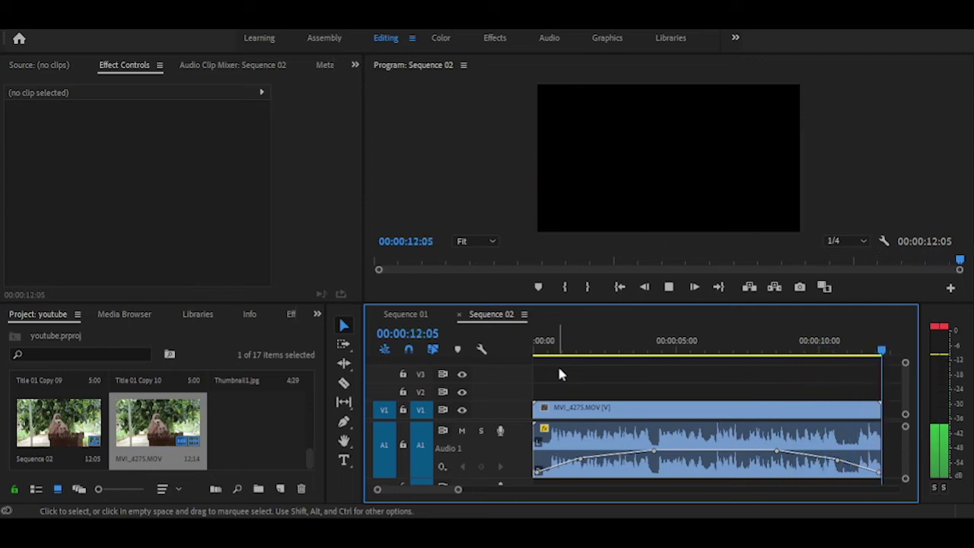
key("Home")
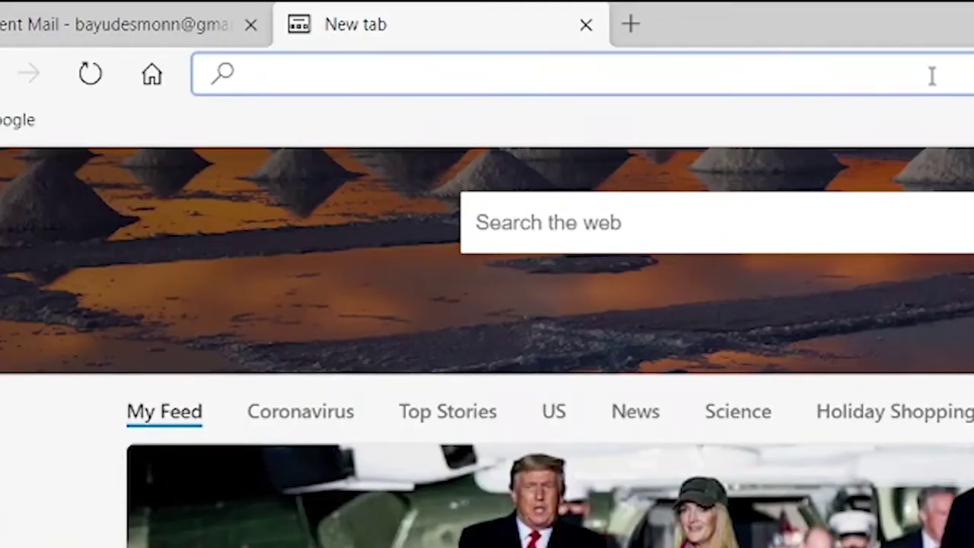
Switch to the web browser and open youtube.com in the new tab
type("you")
type("tube.com")
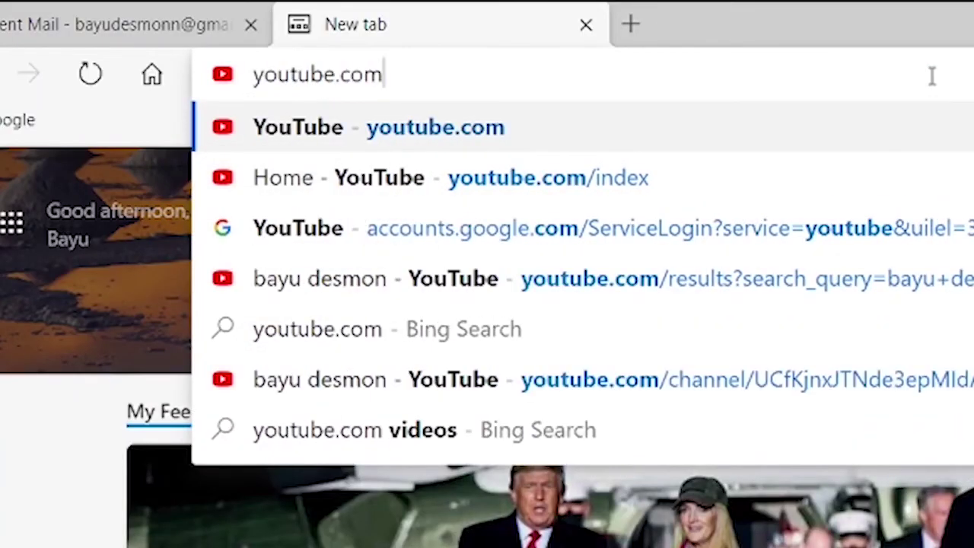
key("Return")
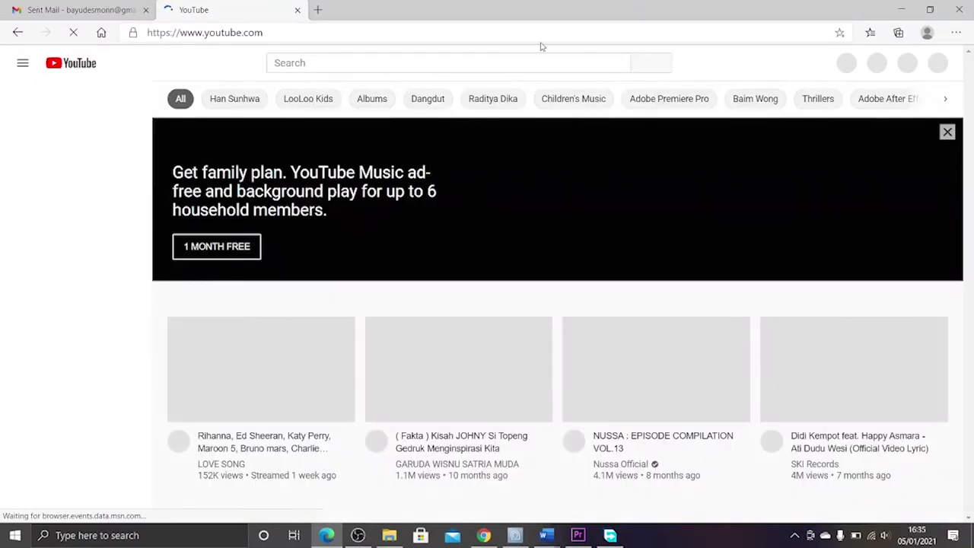
Search YouTube for the video creator's channel by its name and open the matching channel page
left_click(413, 60)
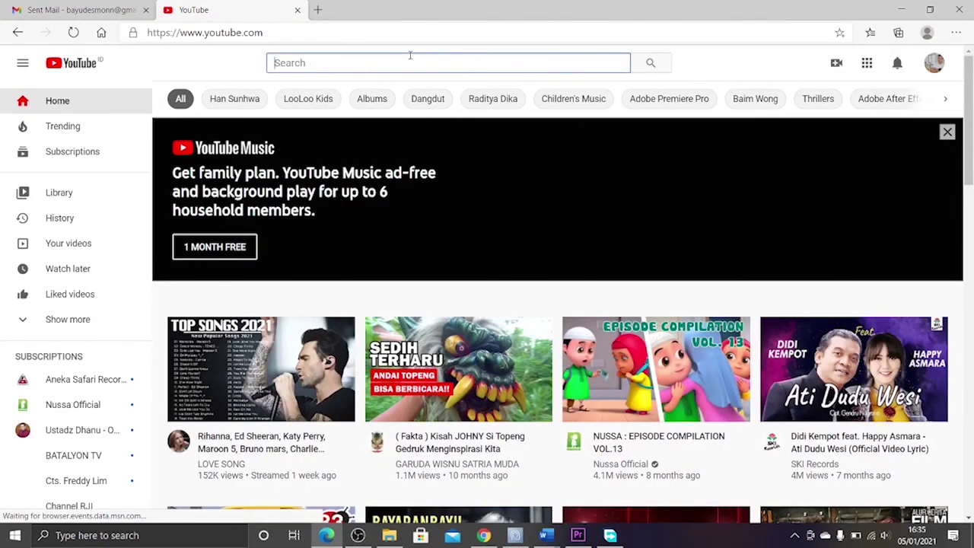
type("bayu desmon")
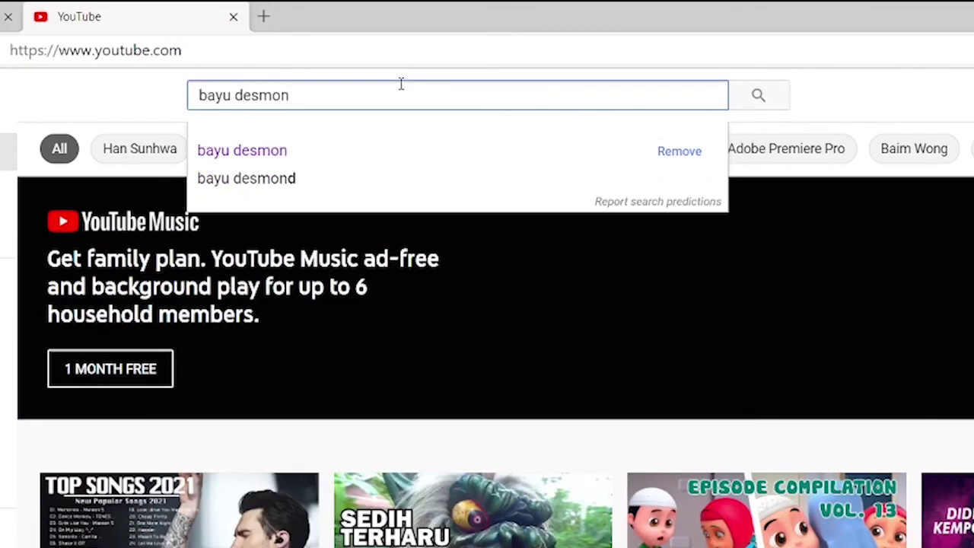
key("Return")
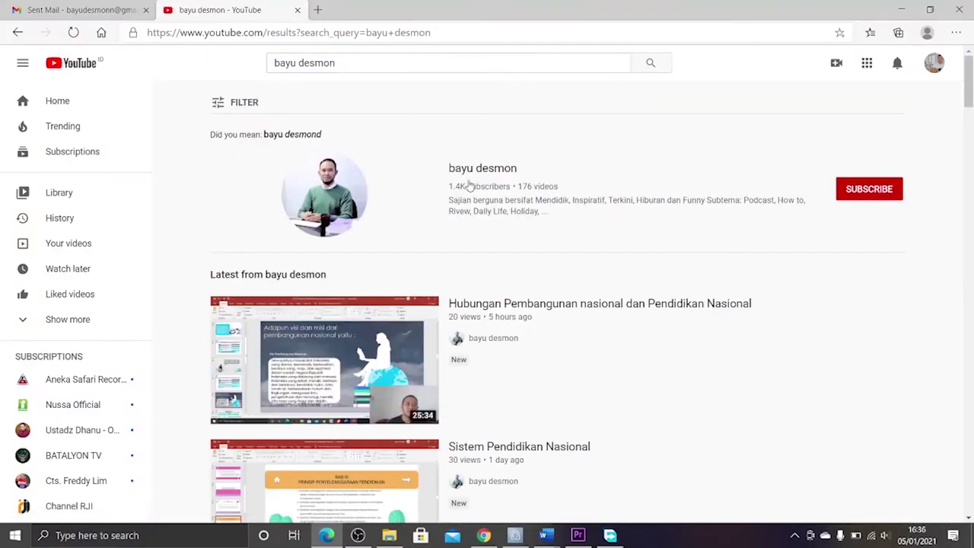
left_click(473, 175)
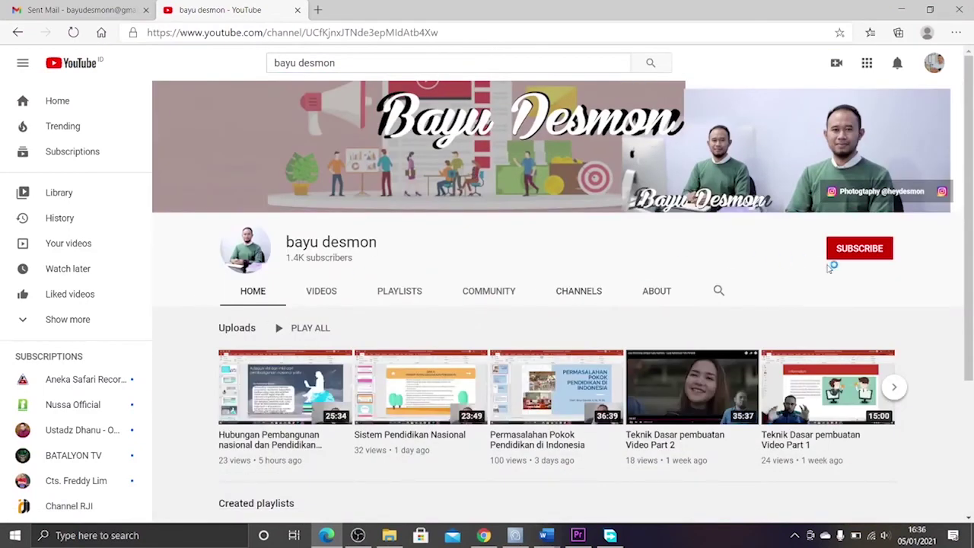
Subscribe to the creator's channel and set its notifications to All
left_click(846, 252)
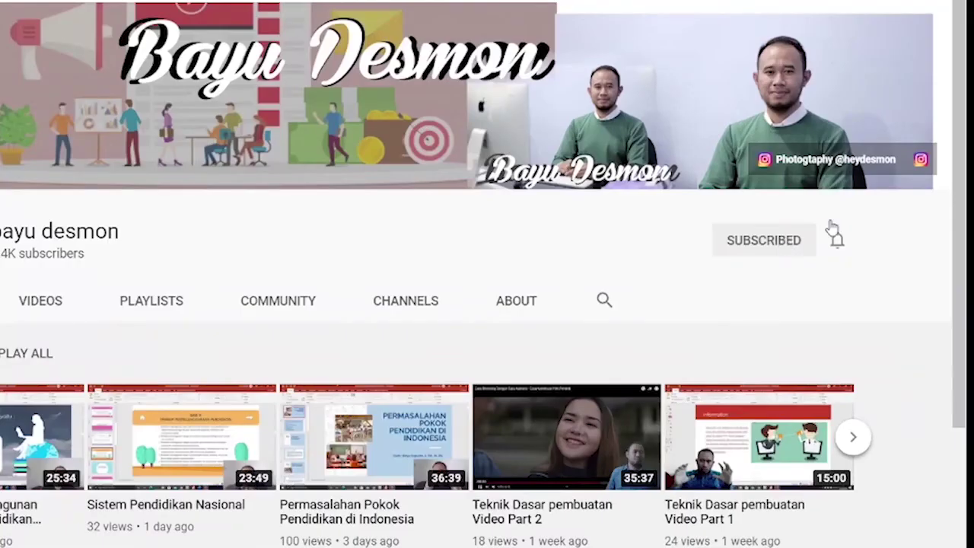
left_click(840, 242)
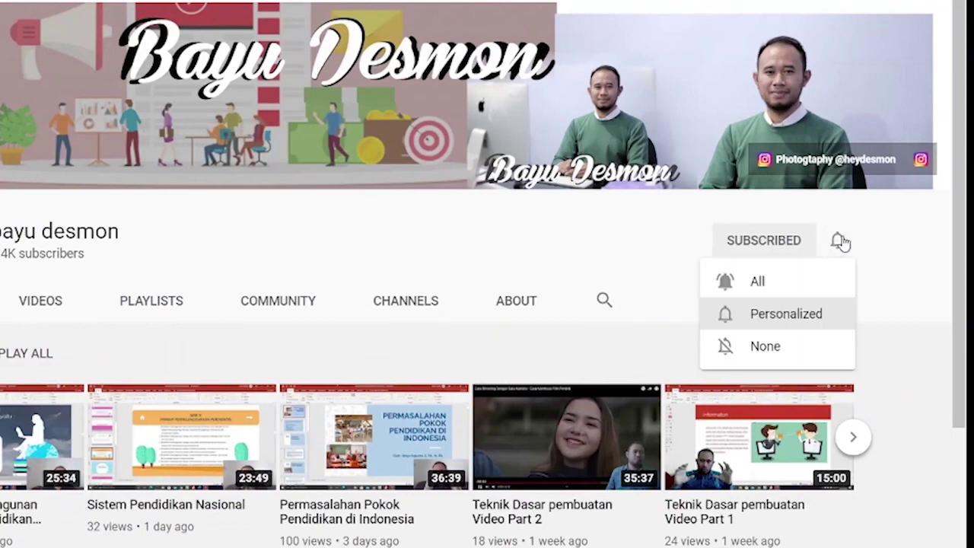
left_click(793, 281)
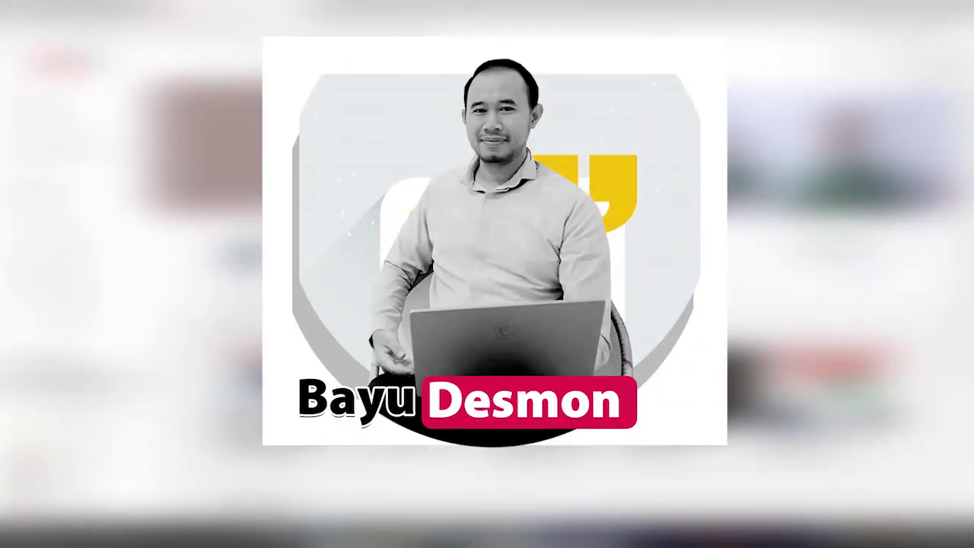